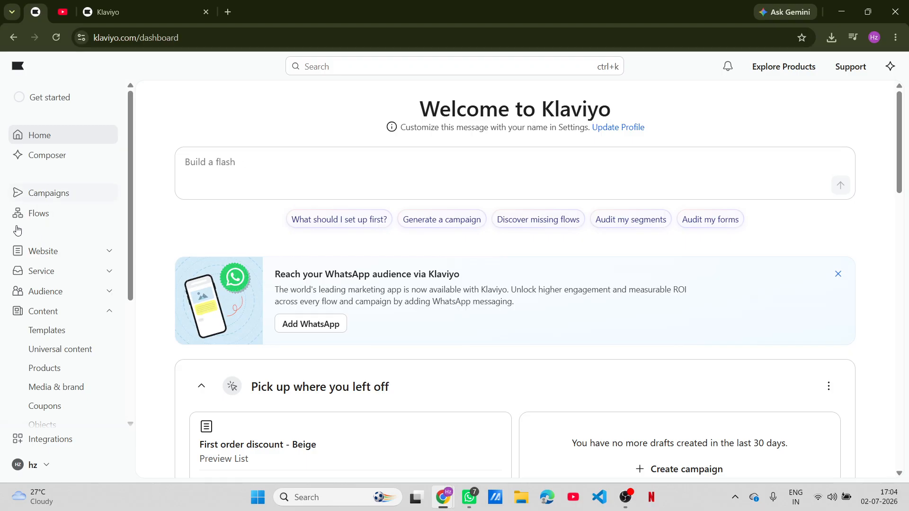
Step: Create a new flow from scratch in the Flows area and name it "flow"
{"action": "left_click", "coordinate": [39, 219]}
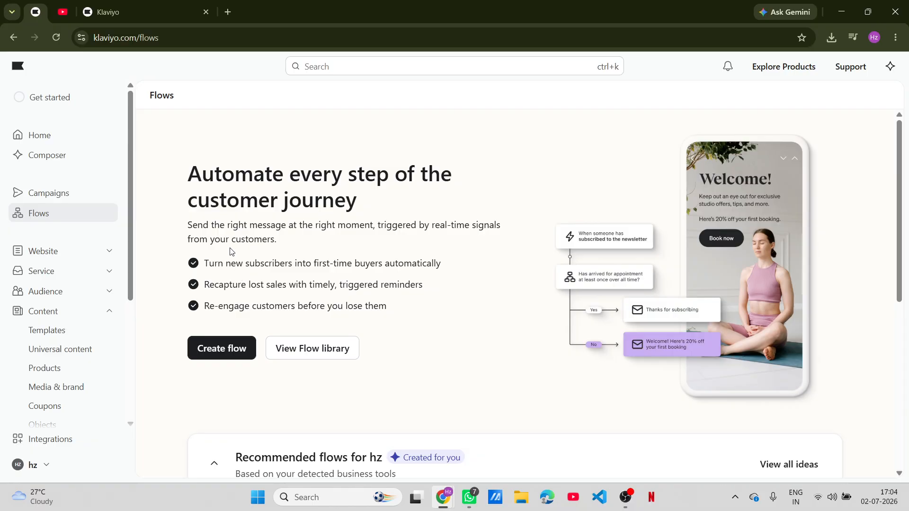
{"action": "left_click", "coordinate": [218, 354]}
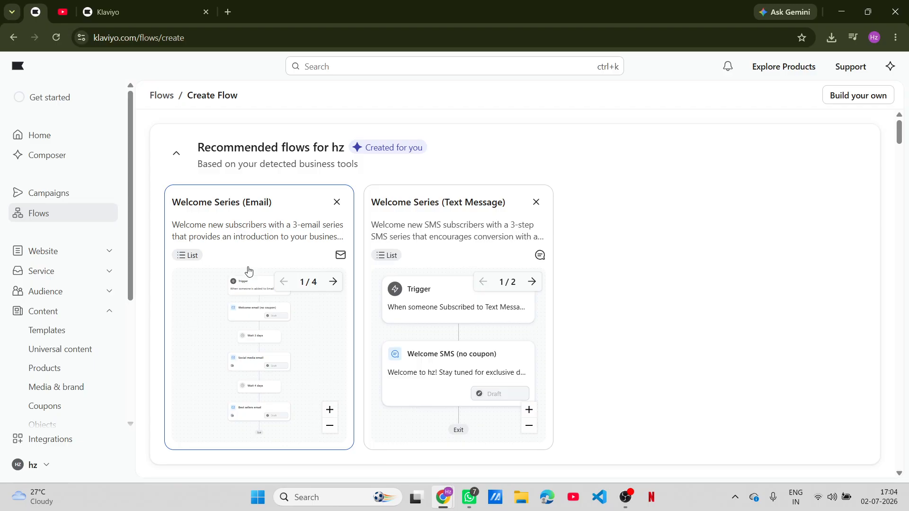
{"action": "left_click", "coordinate": [851, 98]}
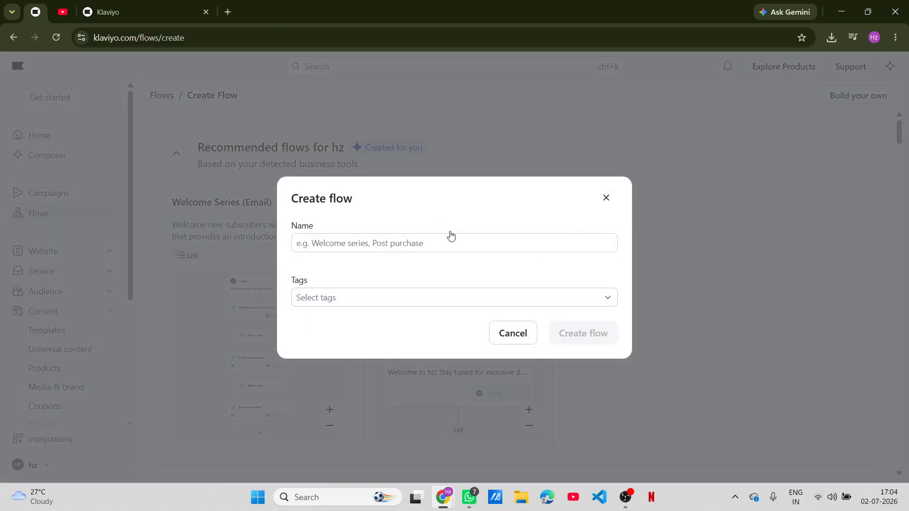
{"action": "left_click", "coordinate": [423, 250]}
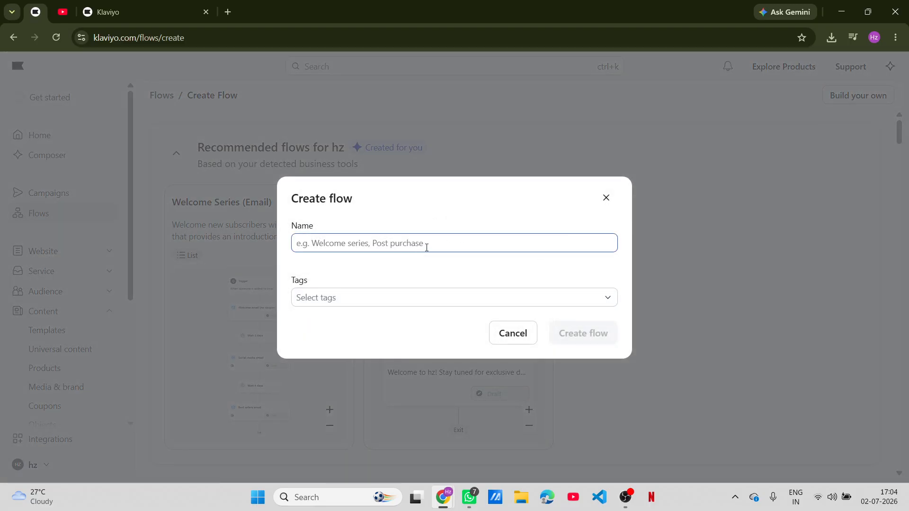
{"action": "left_click", "coordinate": [426, 248]}
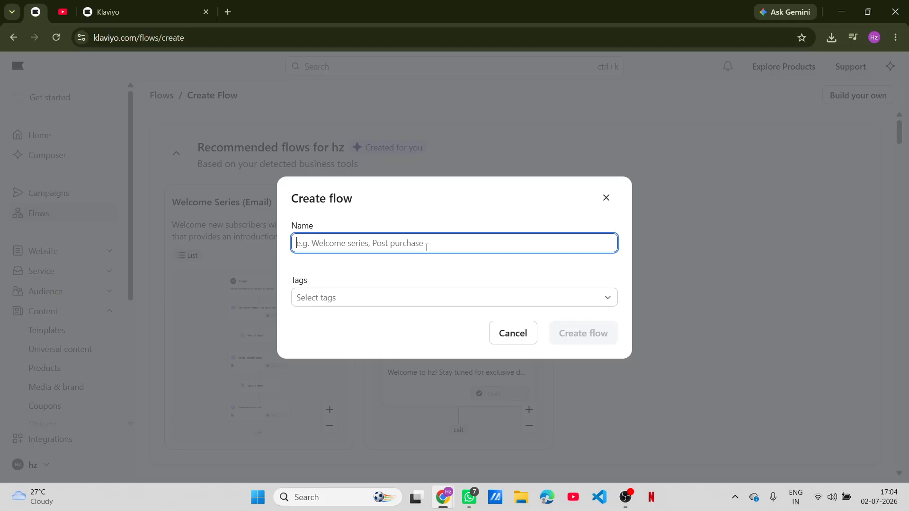
{"action": "type", "text": "flow"}
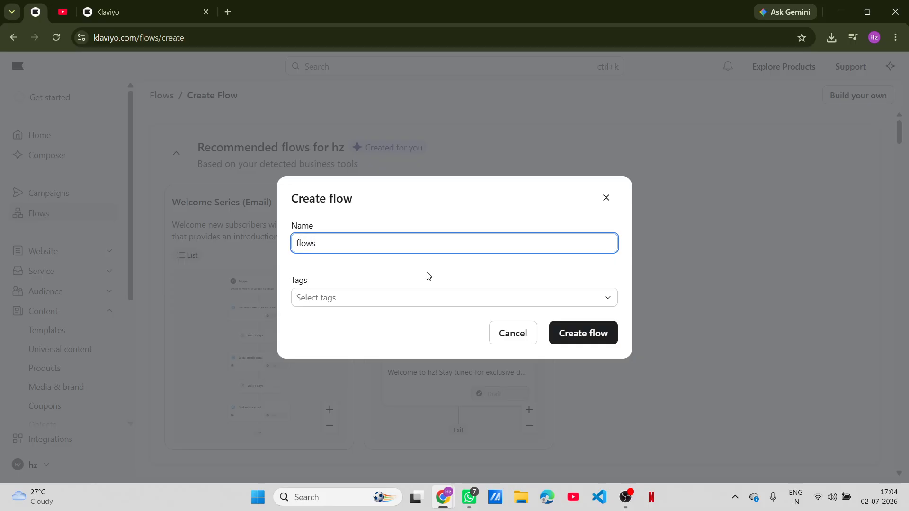
{"action": "left_click", "coordinate": [570, 339]}
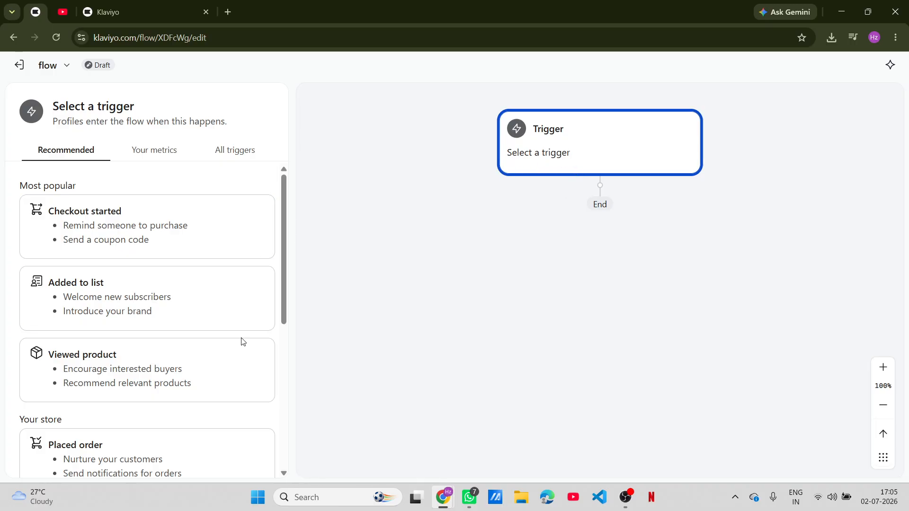
Step: Set the flow's trigger to the Klaviyo metric Sent Text Message, then save and confirm the selection
{"action": "scroll", "coordinate": [556, 158], "scroll_direction": "up", "scroll_amount": 2}
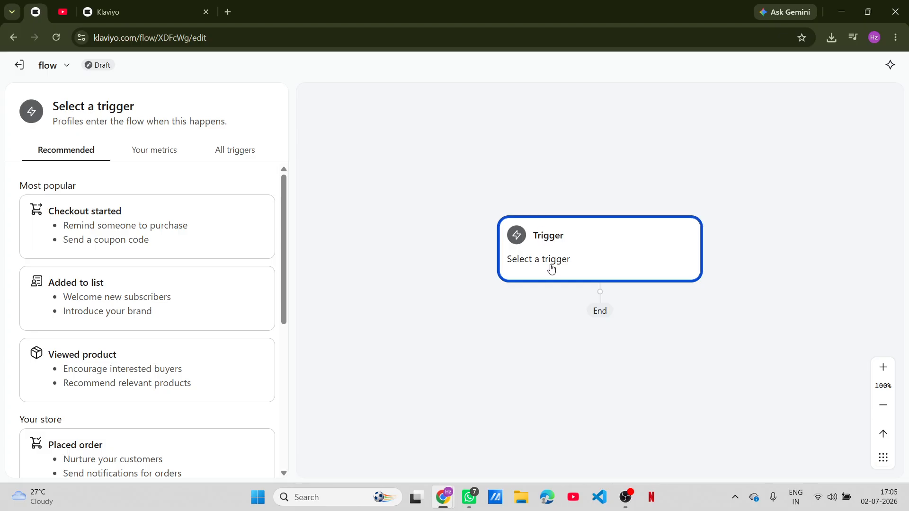
{"action": "left_click_drag", "start_coordinate": [551, 268], "coordinate": [486, 263]}
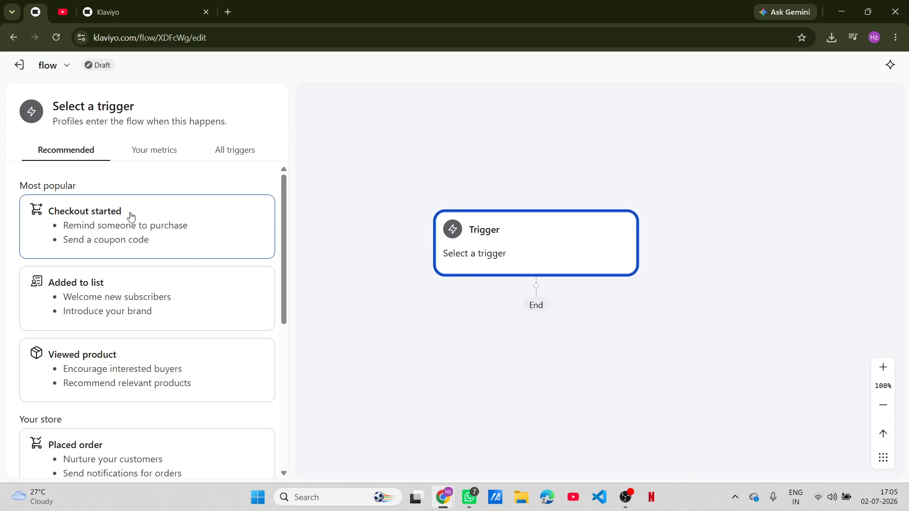
{"action": "scroll", "coordinate": [146, 237], "scroll_direction": "down", "scroll_amount": 3}
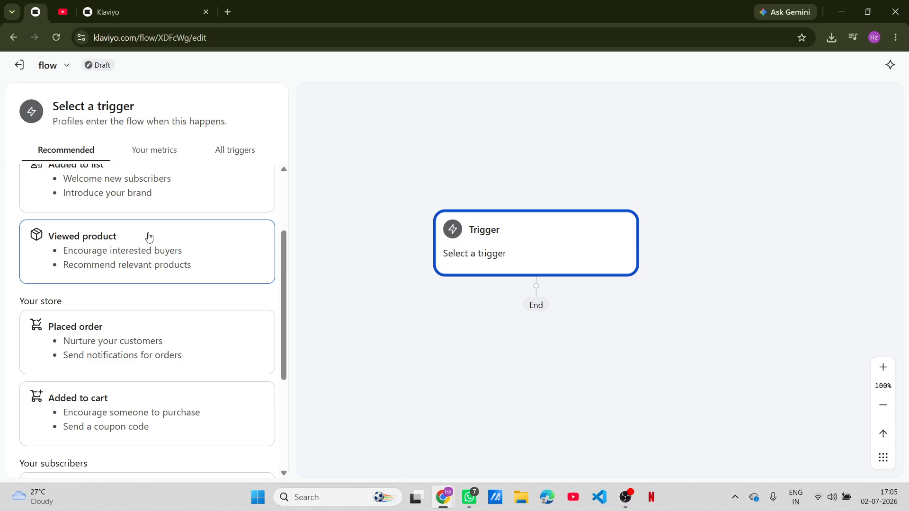
{"action": "scroll", "coordinate": [146, 237], "scroll_direction": "up", "scroll_amount": 3}
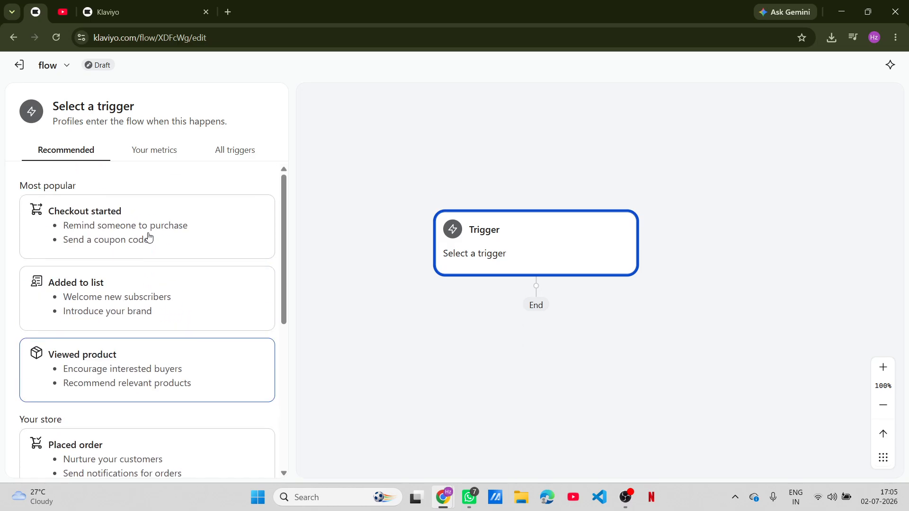
{"action": "left_click", "coordinate": [160, 149]}
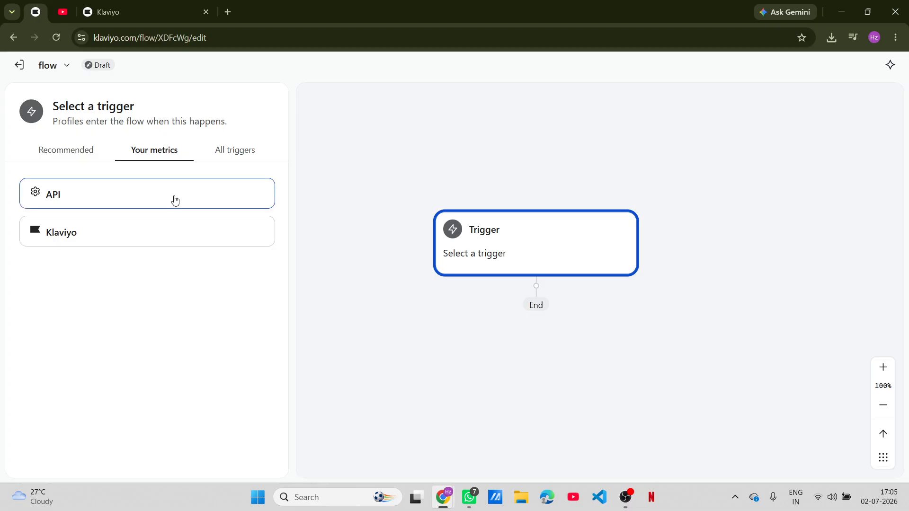
{"action": "left_click", "coordinate": [179, 236]}
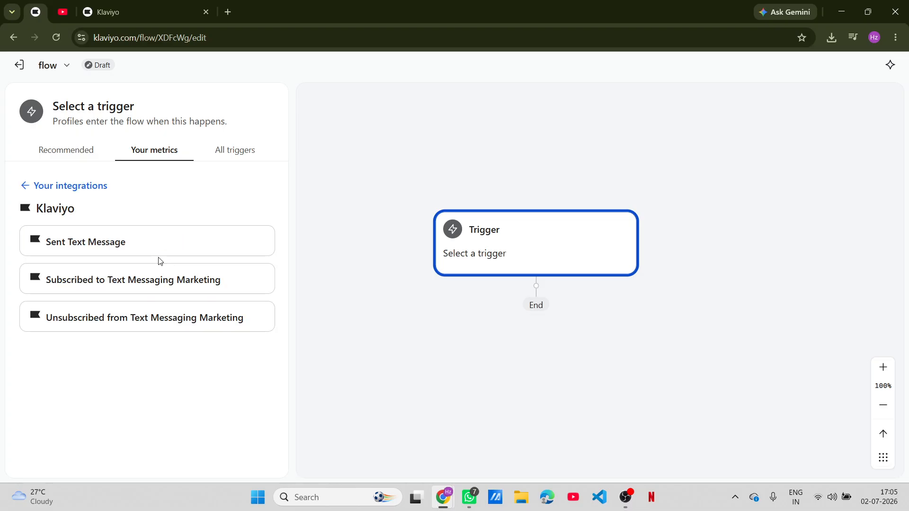
{"action": "left_click", "coordinate": [164, 250]}
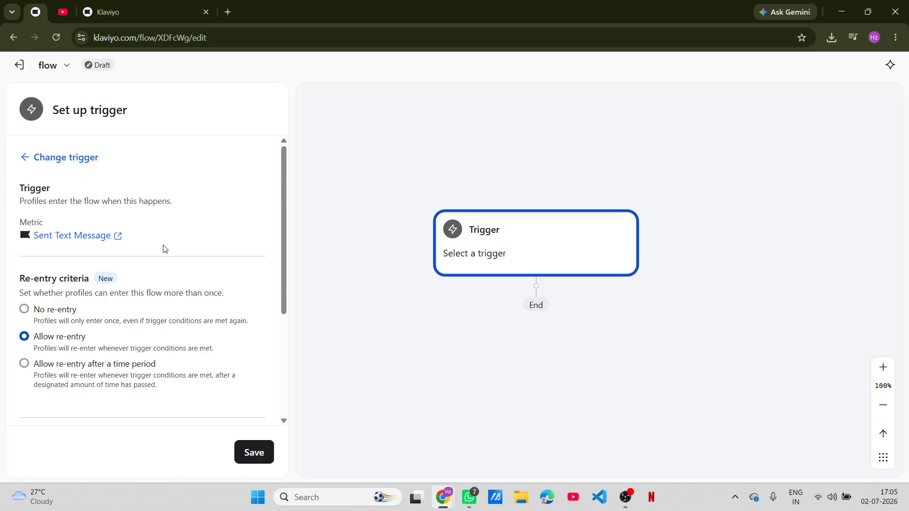
{"action": "left_click", "coordinate": [254, 452]}
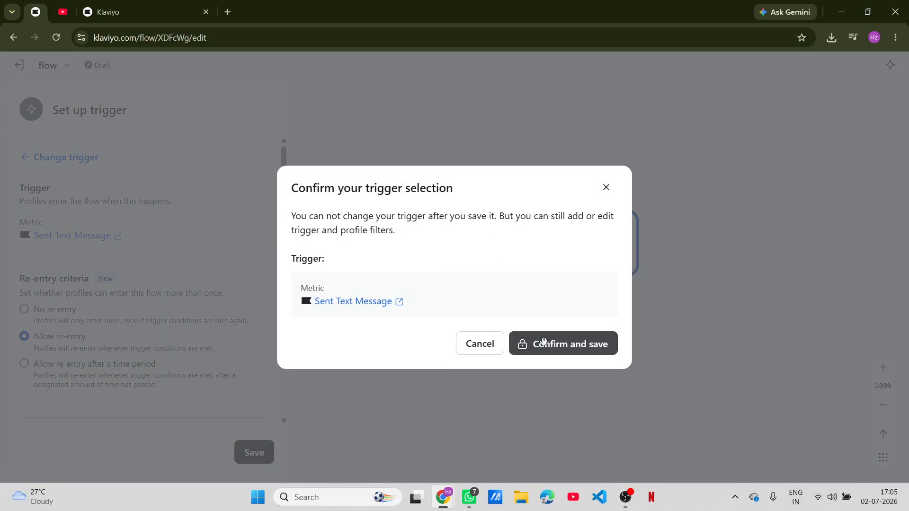
{"action": "left_click", "coordinate": [542, 342]}
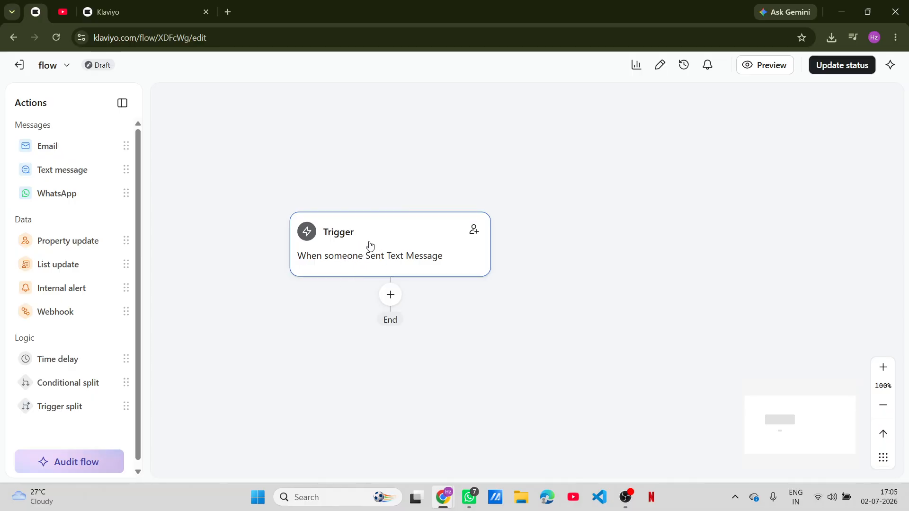
Step: Add an email action directly after the trigger
{"action": "left_click_drag", "start_coordinate": [370, 245], "coordinate": [399, 167]}
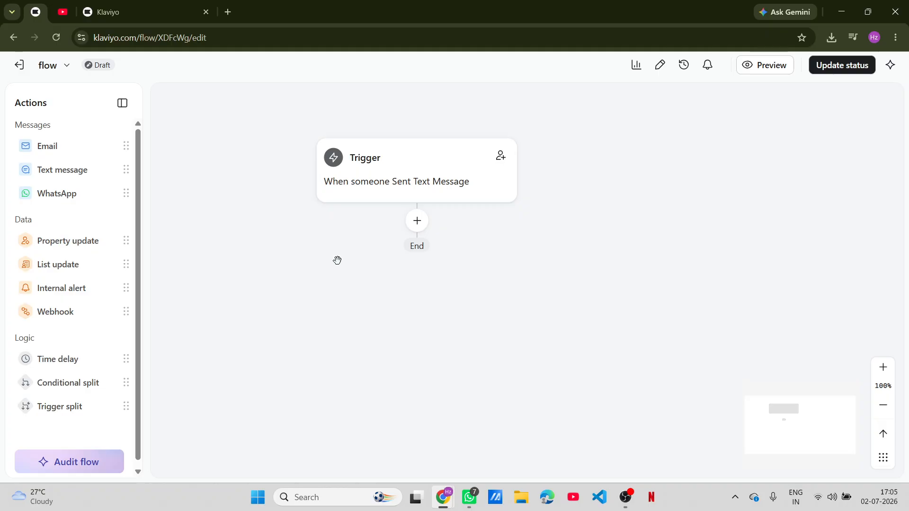
{"action": "left_click", "coordinate": [424, 220]}
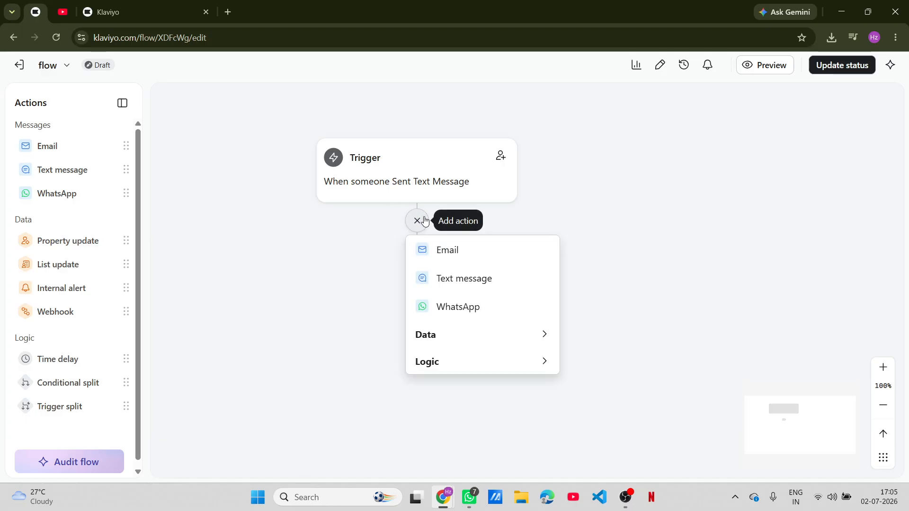
{"action": "left_click", "coordinate": [465, 249]}
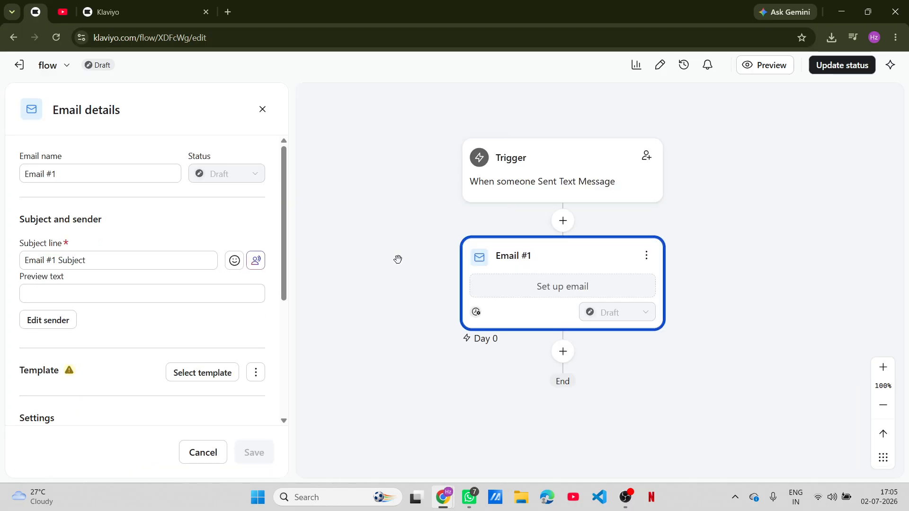
Step: Set the email's preview text to "pin", save the change and close the email details
{"action": "scroll", "coordinate": [118, 314], "scroll_direction": "down", "scroll_amount": 3}
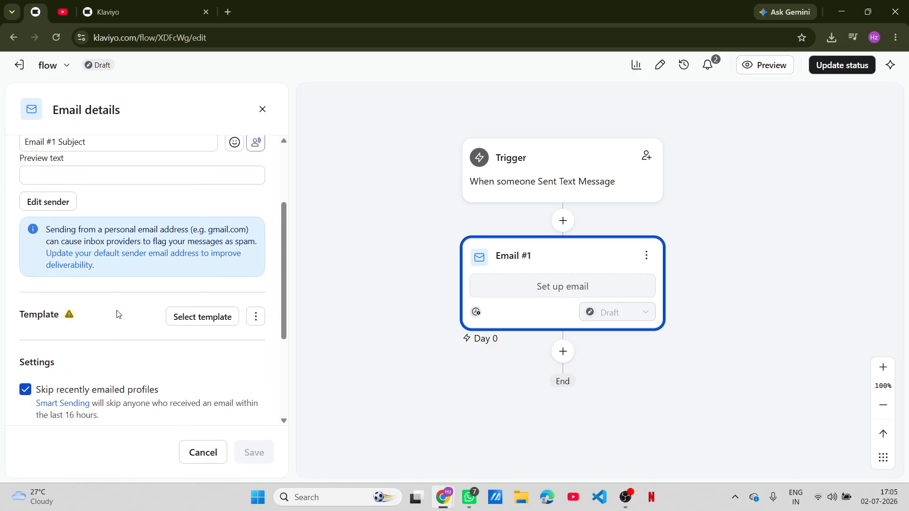
{"action": "scroll", "coordinate": [106, 376], "scroll_direction": "down", "scroll_amount": 3}
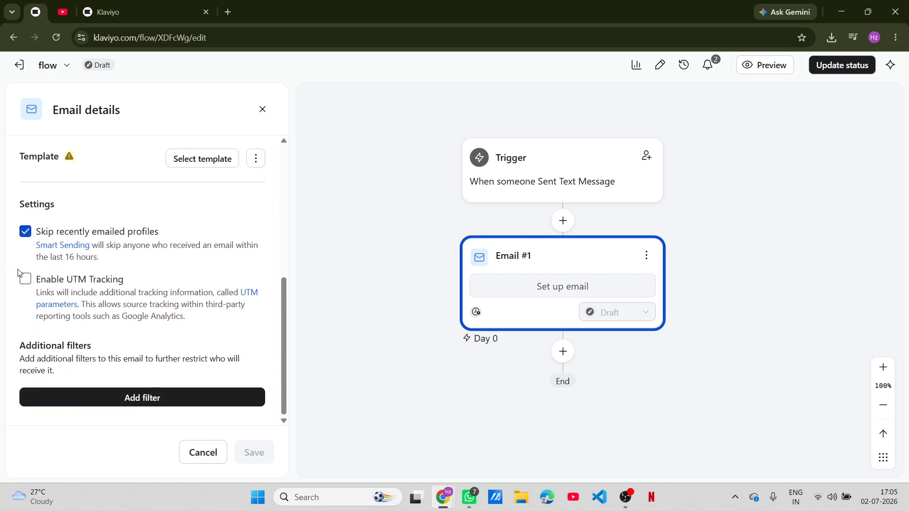
{"action": "scroll", "coordinate": [66, 257], "scroll_direction": "up", "scroll_amount": 5}
{"action": "left_click", "coordinate": [66, 256]}
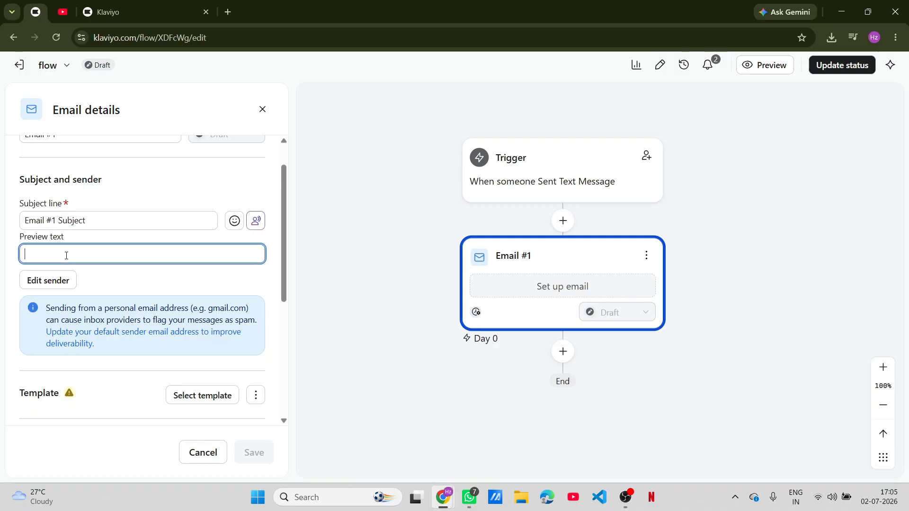
{"action": "type", "text": "pin"}
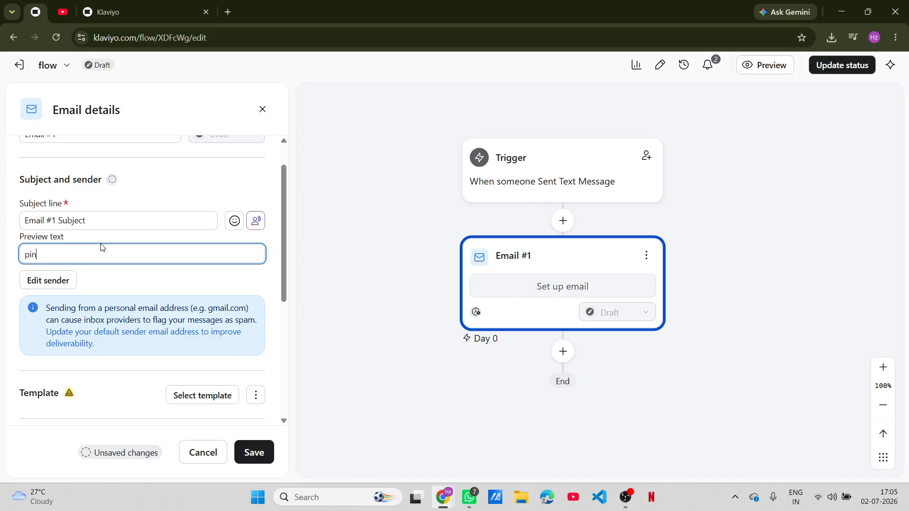
{"action": "scroll", "coordinate": [99, 244], "scroll_direction": "up", "scroll_amount": 2}
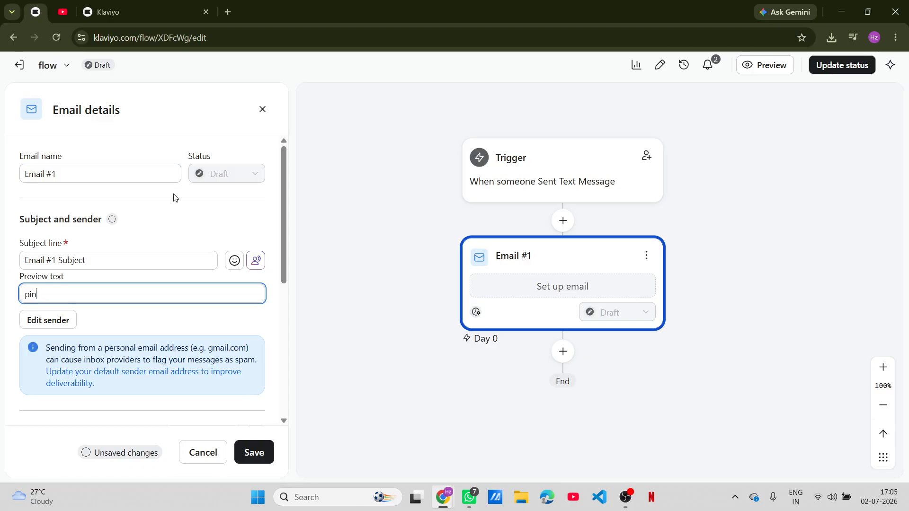
{"action": "left_click", "coordinate": [252, 179]}
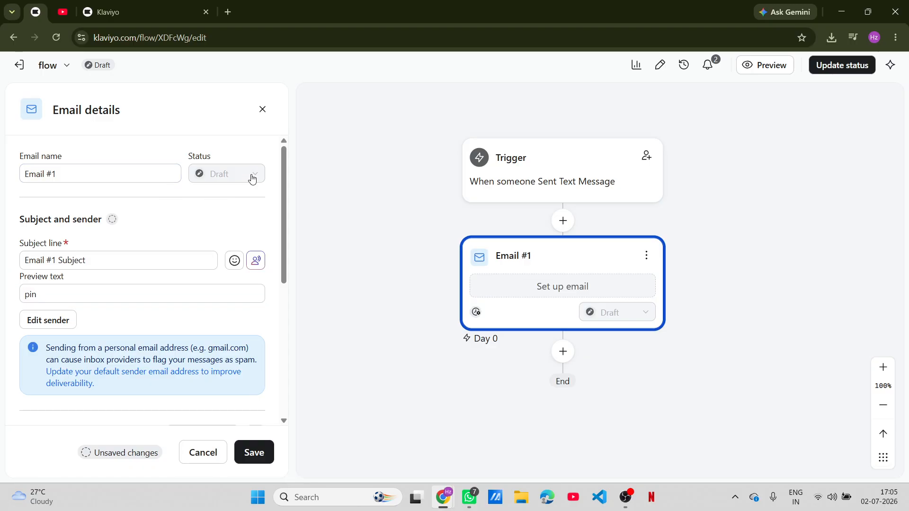
{"action": "left_click", "coordinate": [254, 452]}
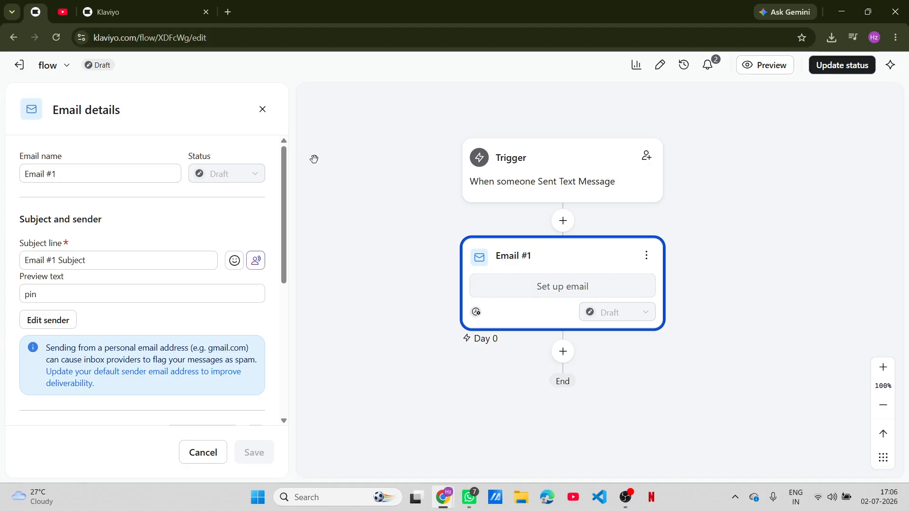
{"action": "left_click", "coordinate": [261, 109]}
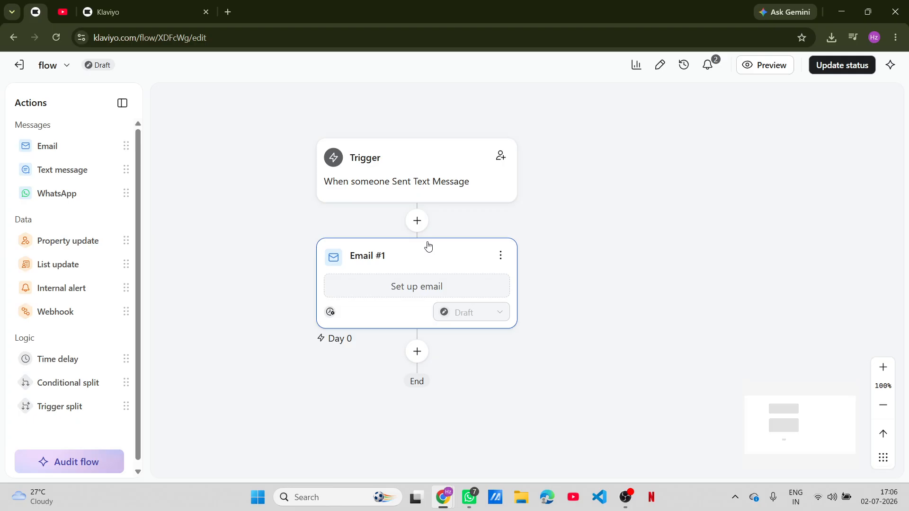
Step: Add a WhatsApp action after the email and close its details without setting up WhatsApp
{"action": "scroll", "coordinate": [64, 232], "scroll_direction": "down", "scroll_amount": 1}
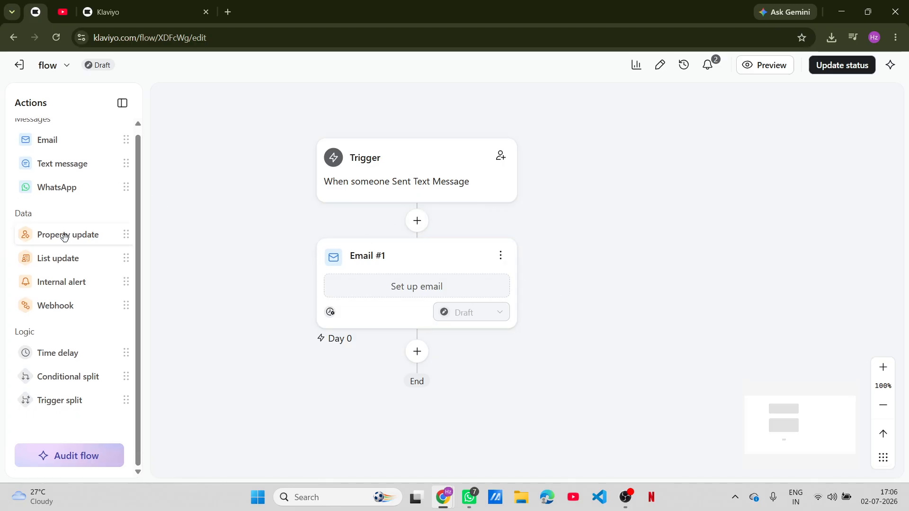
{"action": "scroll", "coordinate": [59, 351], "scroll_direction": "up", "scroll_amount": 1}
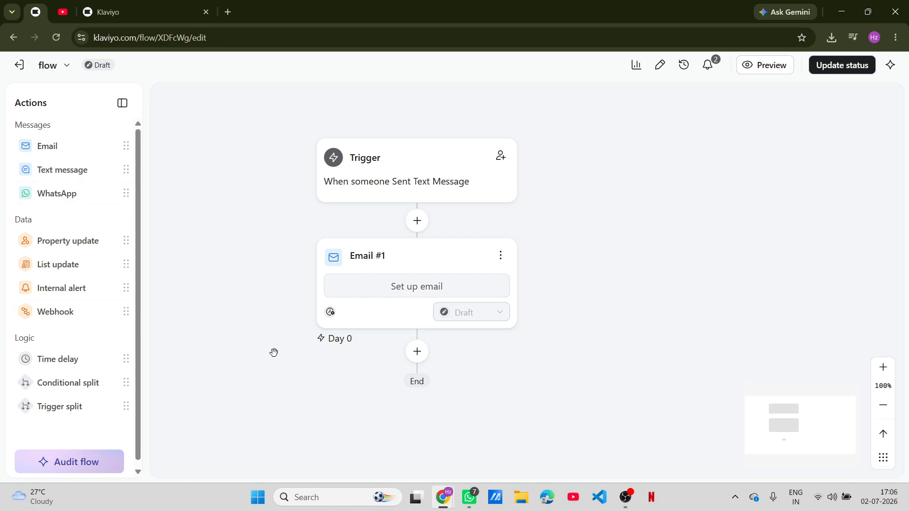
{"action": "left_click", "coordinate": [418, 354]}
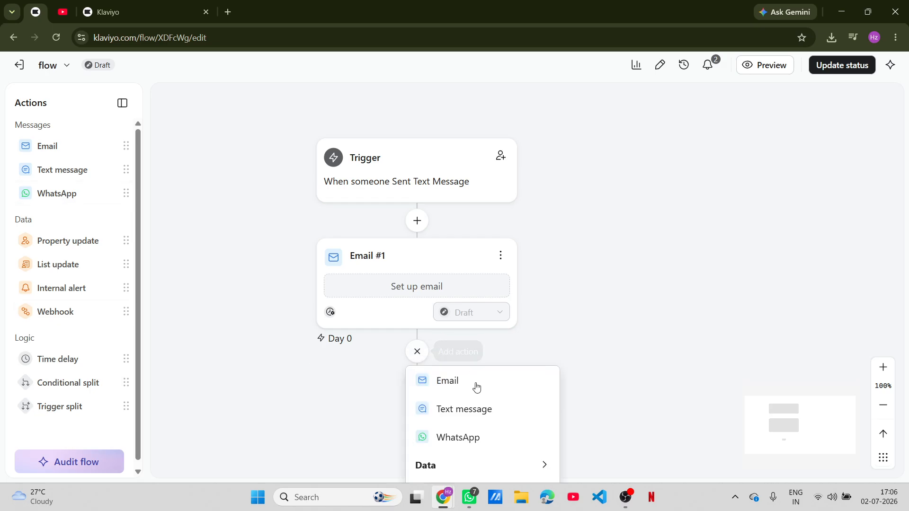
{"action": "left_click", "coordinate": [463, 437]}
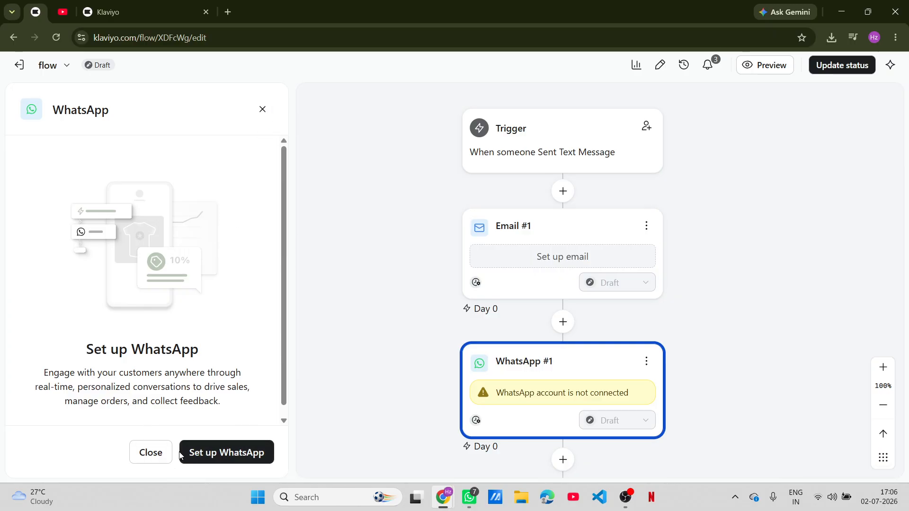
{"action": "left_click", "coordinate": [151, 452]}
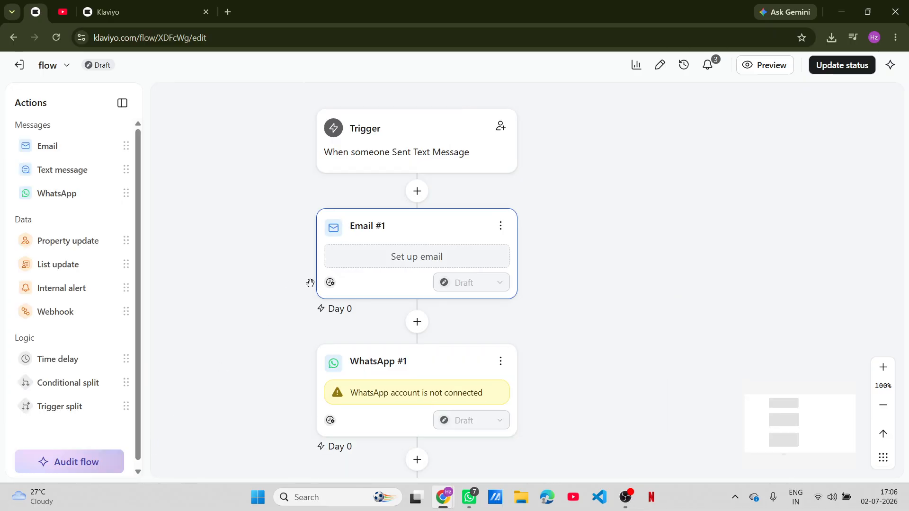
Step: Review the whole flow from the trigger through the email and WhatsApp actions to the end
{"action": "scroll", "coordinate": [310, 283], "scroll_direction": "down", "scroll_amount": 2}
{"action": "scroll", "coordinate": [290, 300], "scroll_direction": "up", "scroll_amount": 4}
{"action": "scroll", "coordinate": [331, 247], "scroll_direction": "down", "scroll_amount": 1}
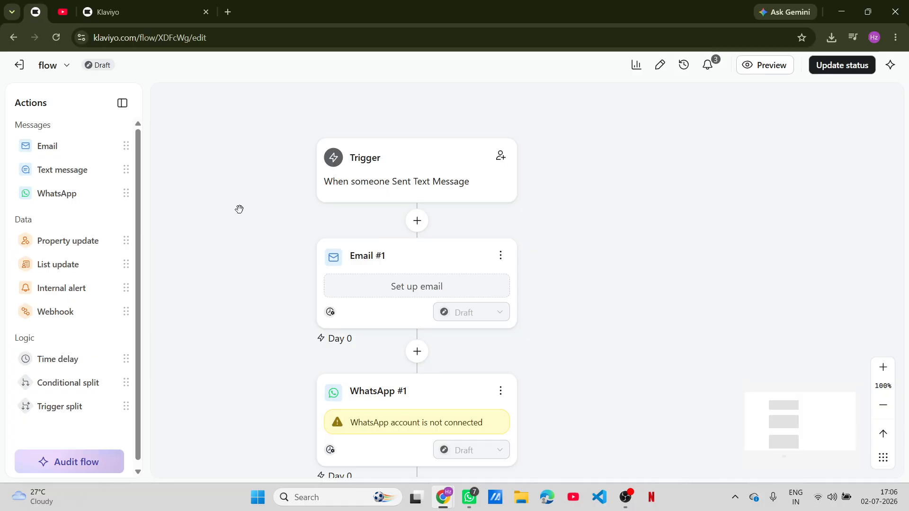
{"action": "scroll", "coordinate": [238, 208], "scroll_direction": "down", "scroll_amount": 3}
{"action": "scroll", "coordinate": [238, 209], "scroll_direction": "down", "scroll_amount": 1}
{"action": "scroll", "coordinate": [242, 199], "scroll_direction": "down", "scroll_amount": 3}
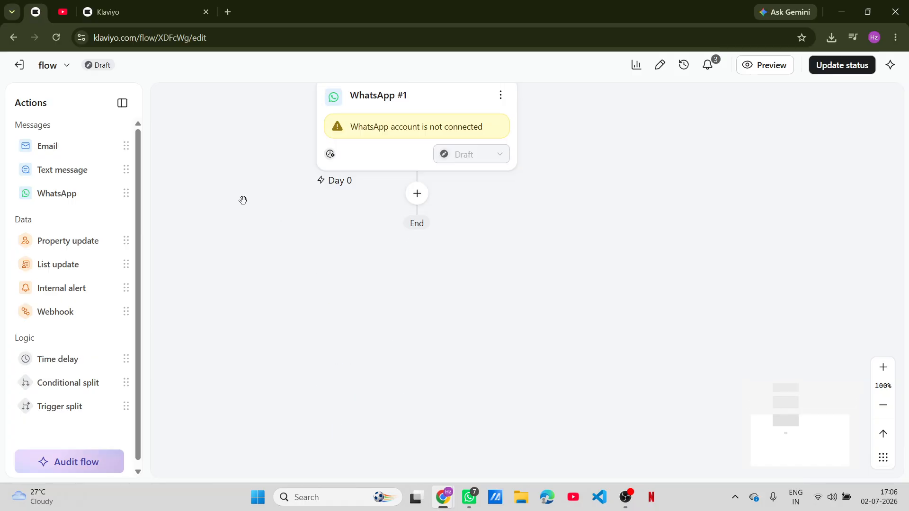
{"action": "scroll", "coordinate": [249, 196], "scroll_direction": "up", "scroll_amount": 10}
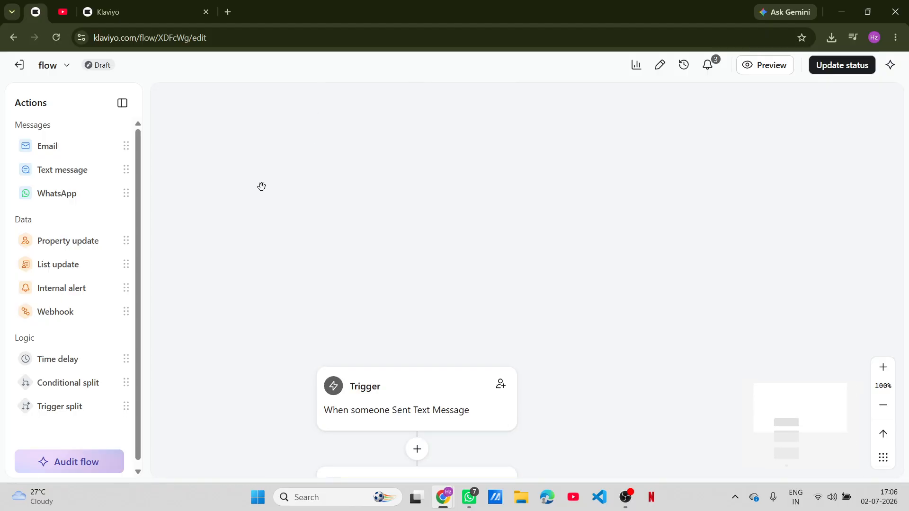
{"action": "scroll", "coordinate": [265, 184], "scroll_direction": "down", "scroll_amount": 8}
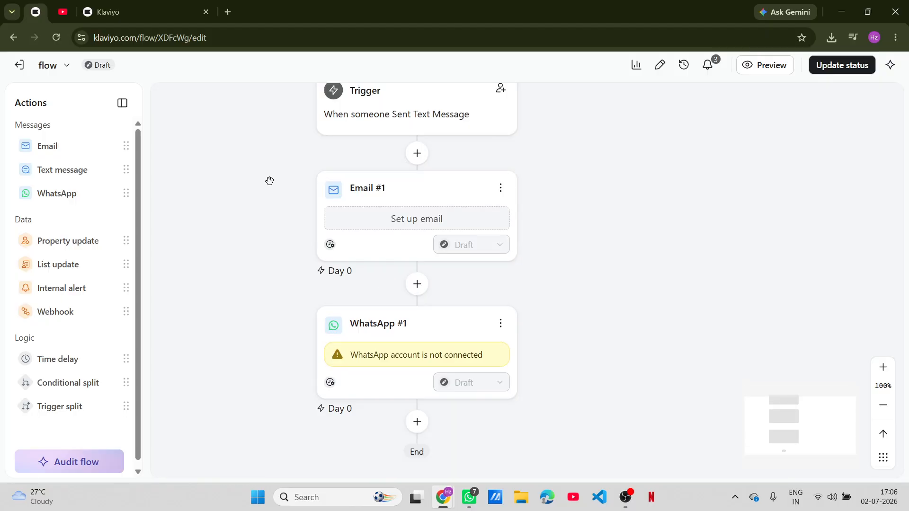
Step: Try to save the flow, and dismiss the file-saving dialog
{"action": "key", "text": "ctrl+s"}
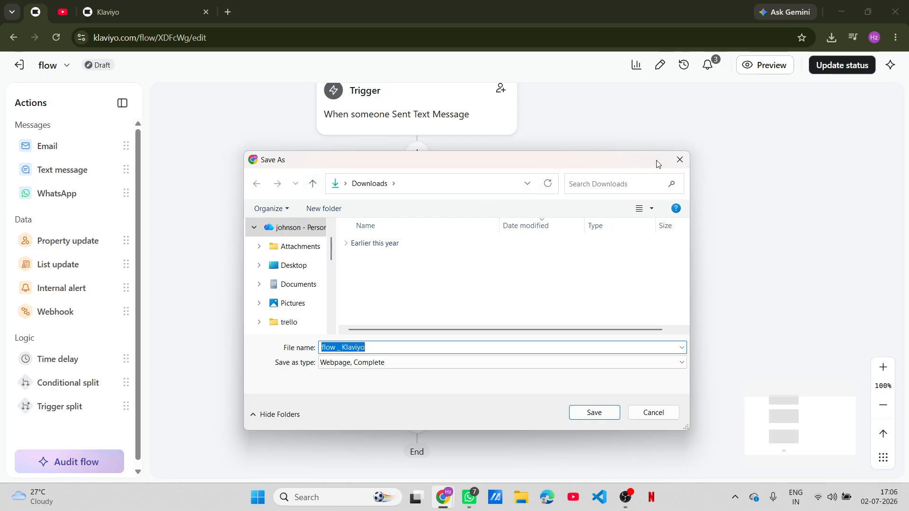
{"action": "left_click", "coordinate": [680, 160]}
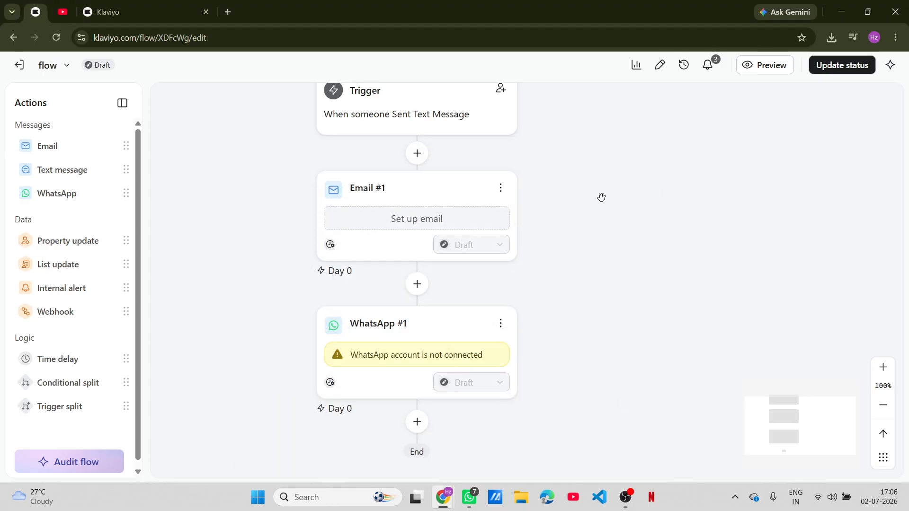